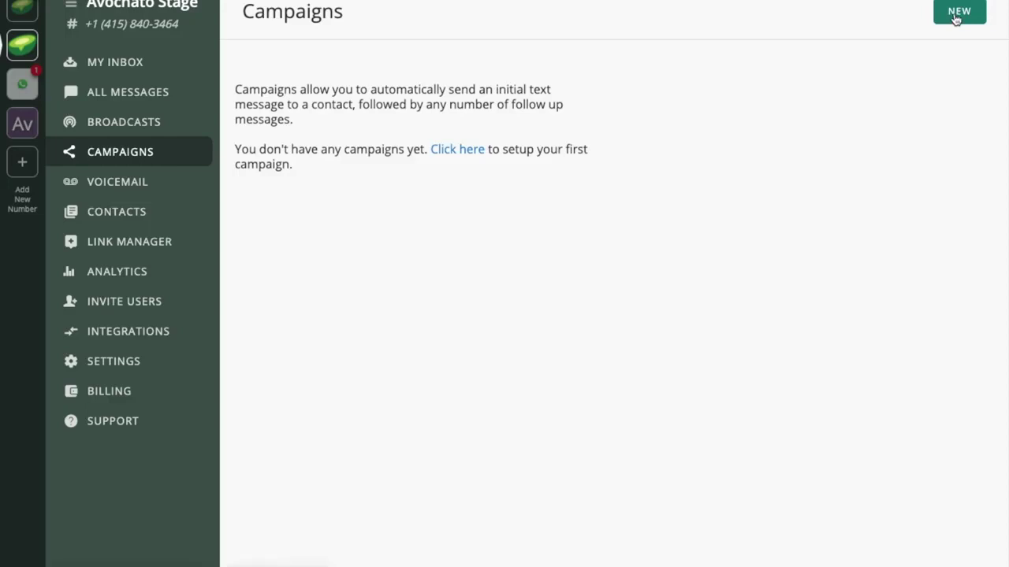
Step: Open a blank form for creating a new campaign
{"action": "left_click", "coordinate": [956, 19]}
Step: Name the campaign 'Welcome' with first message 'Welcome to Avochato! We're glad you signed up.'
{"action": "left_click", "coordinate": [719, 95]}
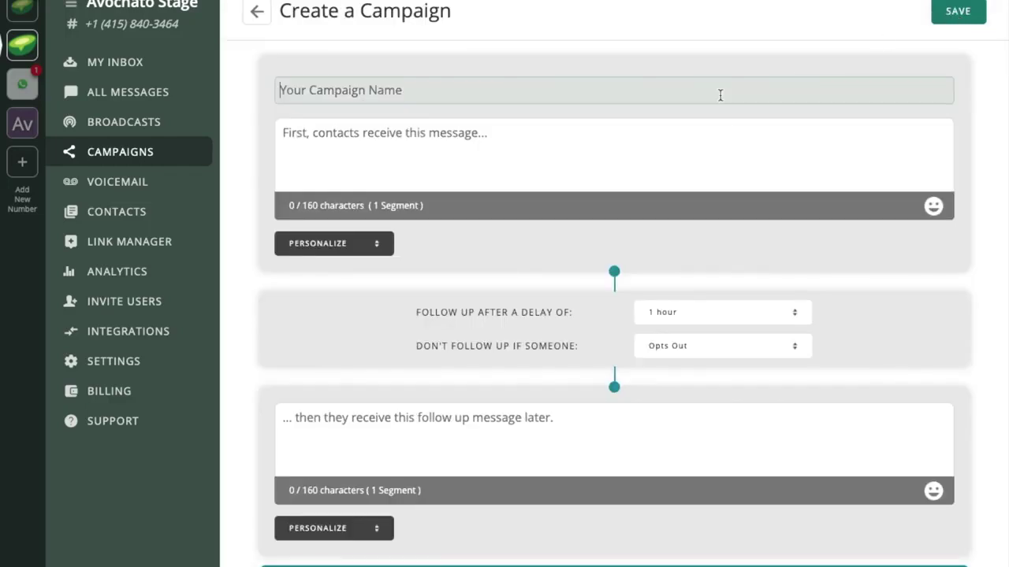
{"action": "type", "text": "Welcome"}
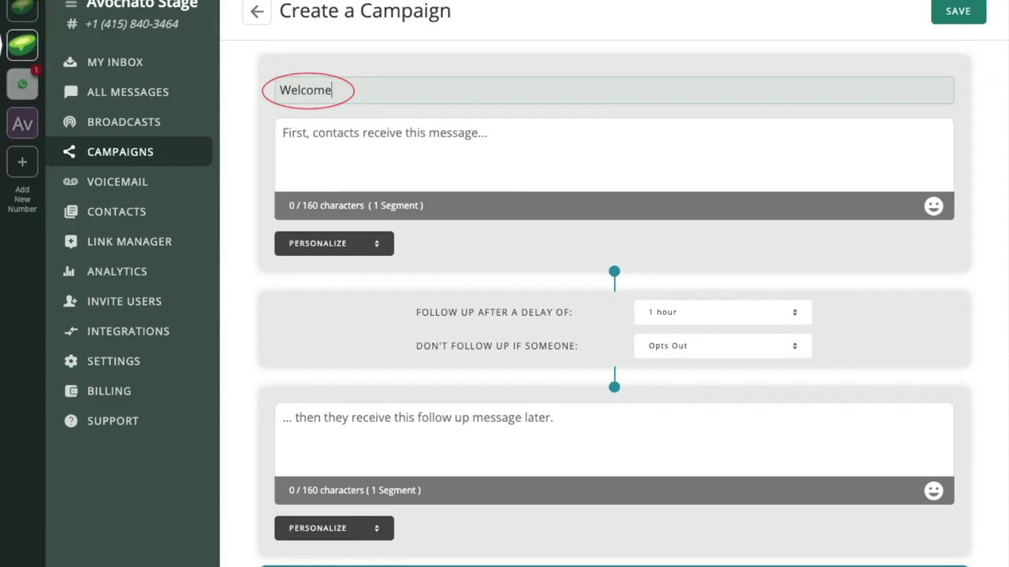
{"action": "left_click", "coordinate": [316, 142]}
{"action": "type", "text": "Wel"}
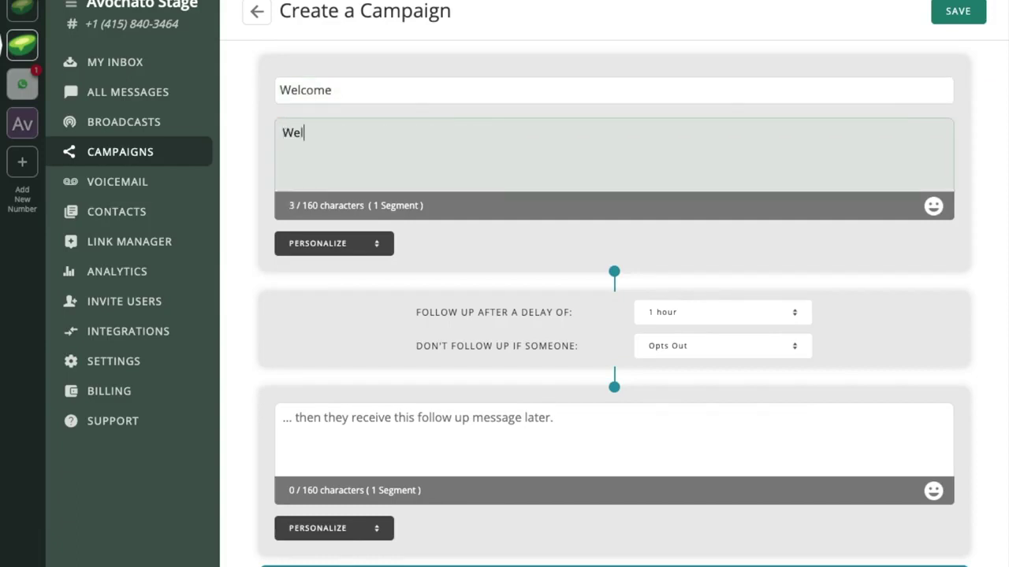
{"action": "type", "text": "come to Avochato! We"}
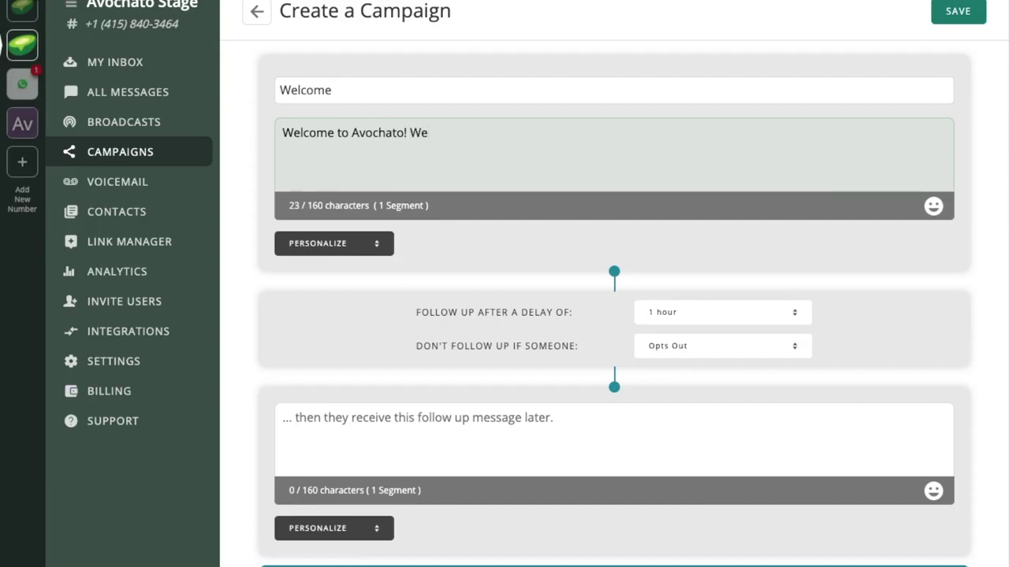
{"action": "type", "text": "`"}
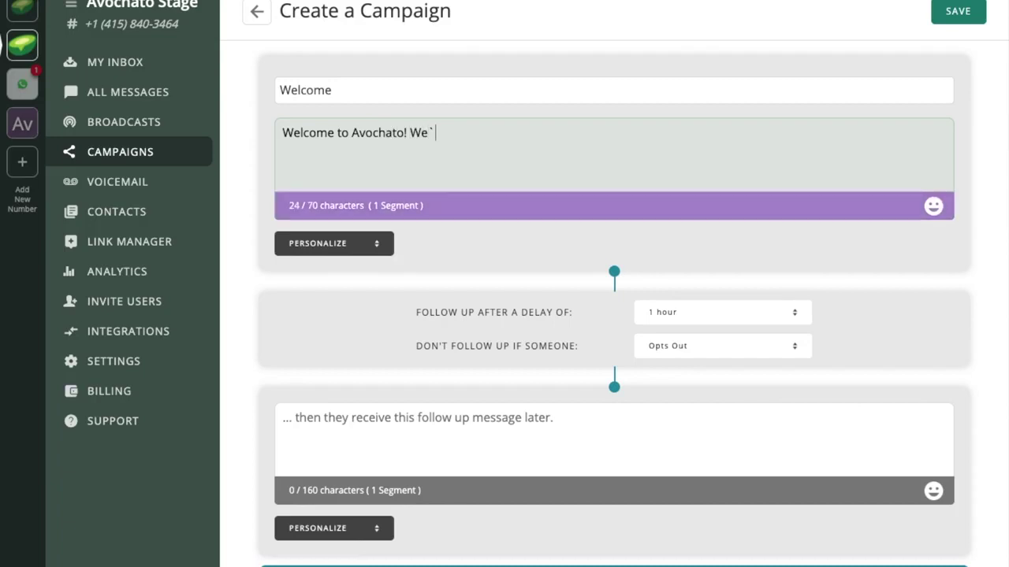
{"action": "key", "text": "BackSpace"}
{"action": "type", "text": "'re"}
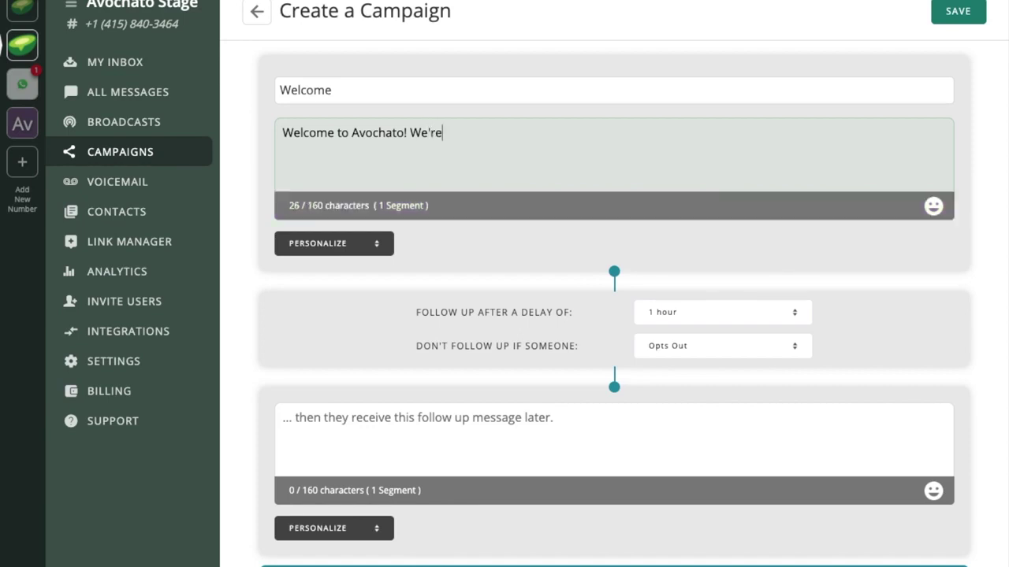
{"action": "type", "text": " glad you signed up."}
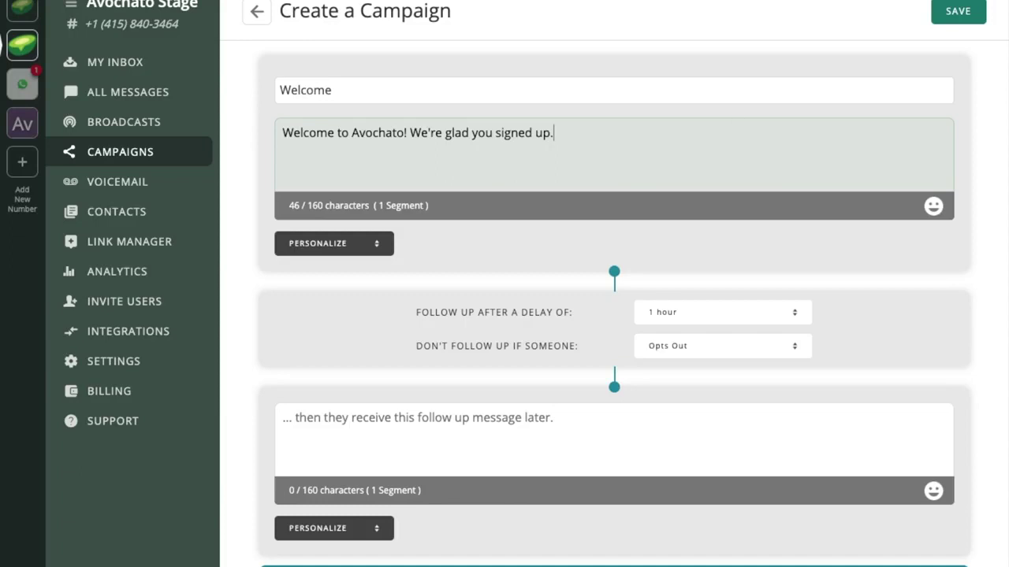
{"action": "left_click", "coordinate": [789, 317]}
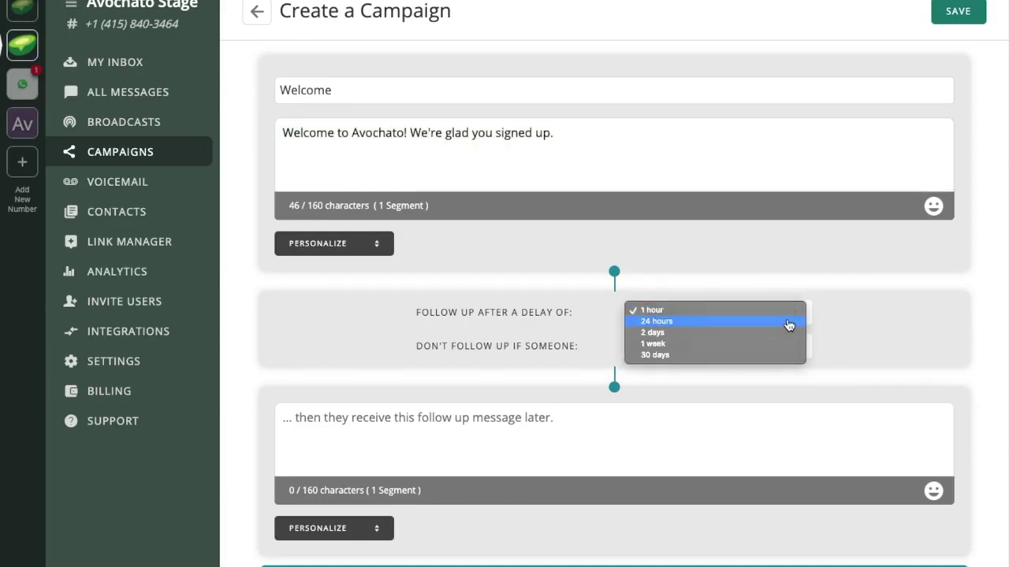
Step: Set the follow-up delay to 24 hours, skipped if the contact responds or opts out
{"action": "left_click", "coordinate": [790, 322]}
{"action": "left_click", "coordinate": [768, 344]}
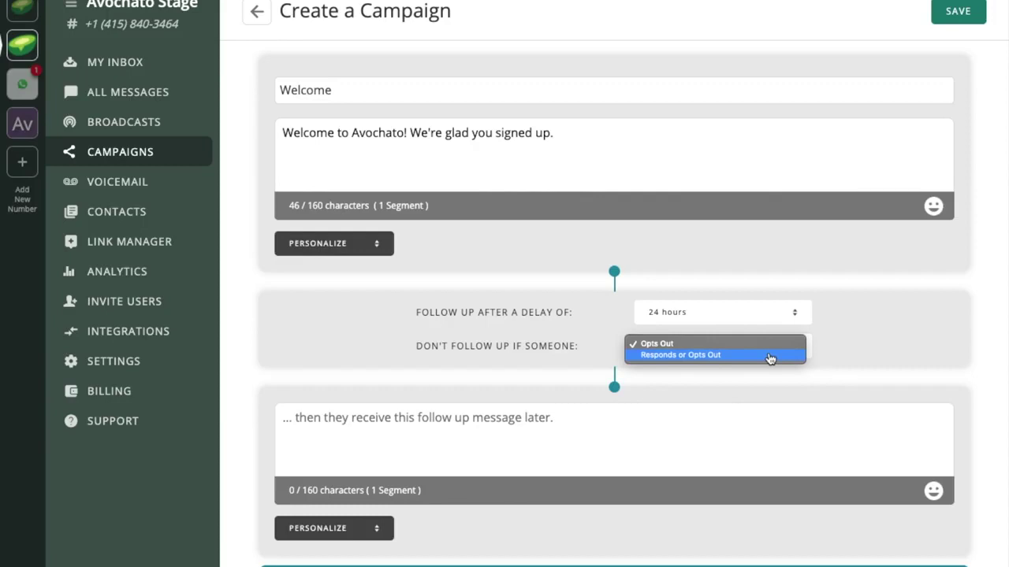
{"action": "left_click", "coordinate": [770, 359]}
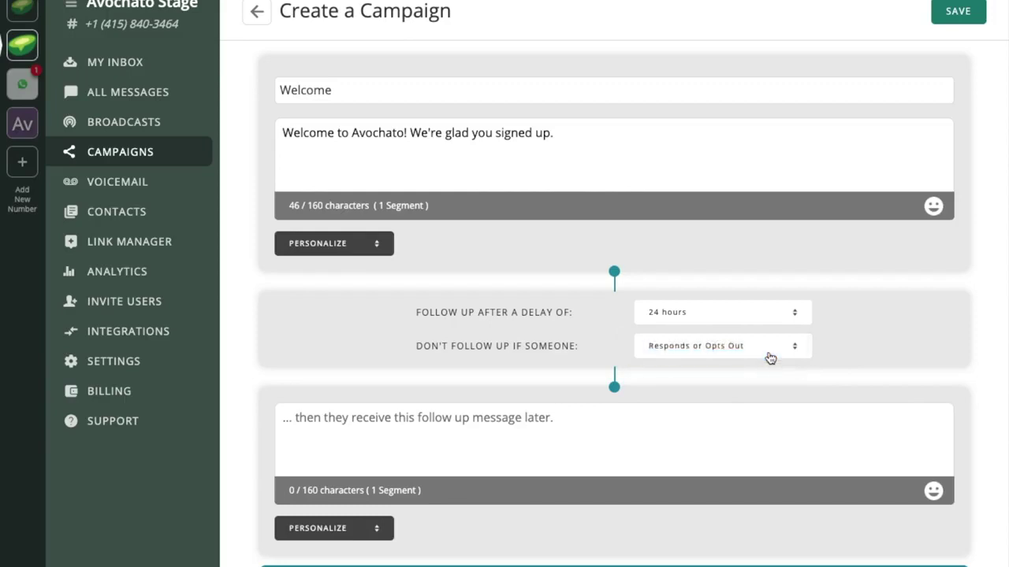
Step: Write the follow-up 'Do you have any questions about our platform? 😊' and add another step
{"action": "left_click", "coordinate": [767, 426]}
{"action": "type", "text": "D"}
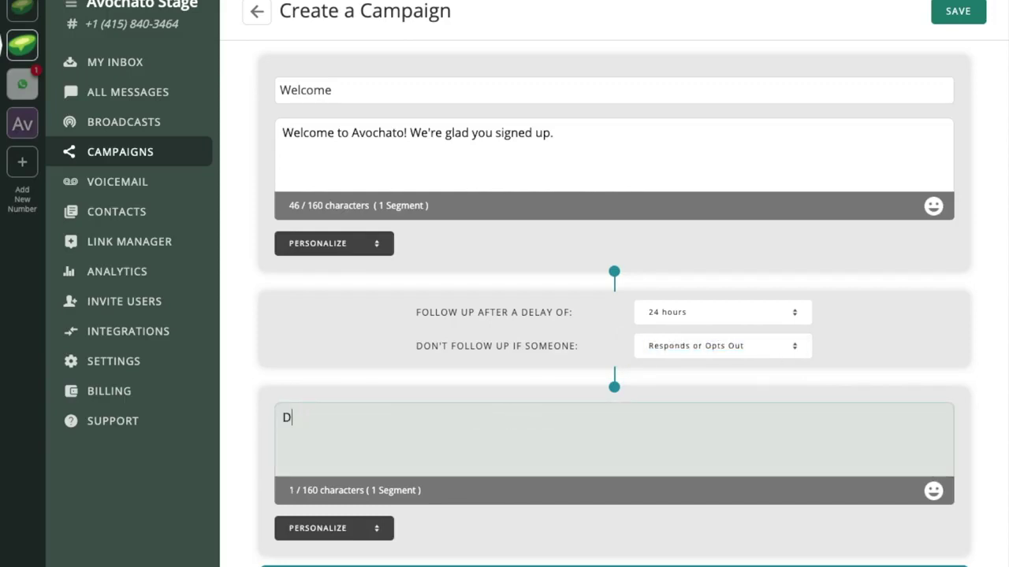
{"action": "type", "text": "o you have any quest"}
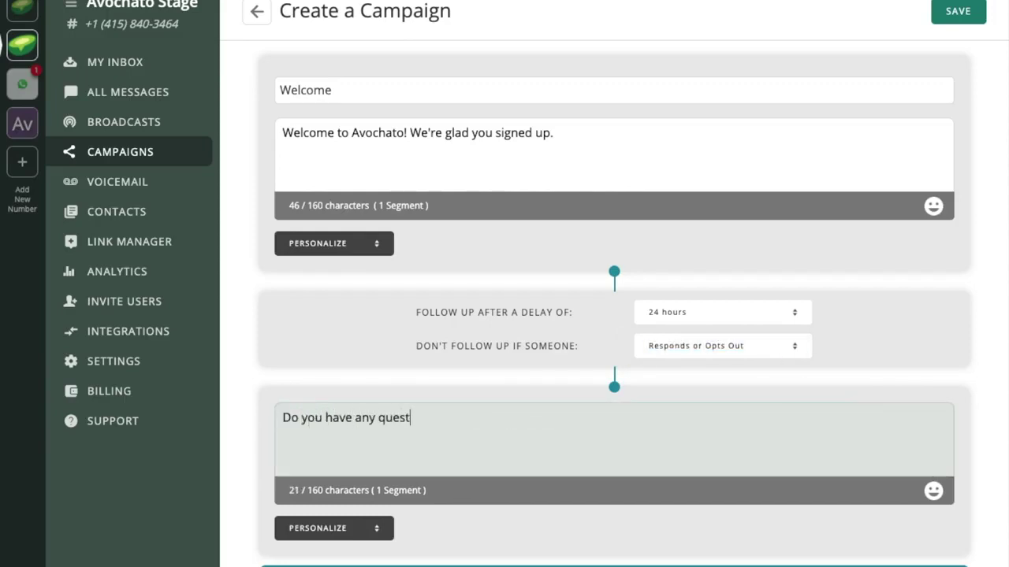
{"action": "type", "text": "ions about our platform?"}
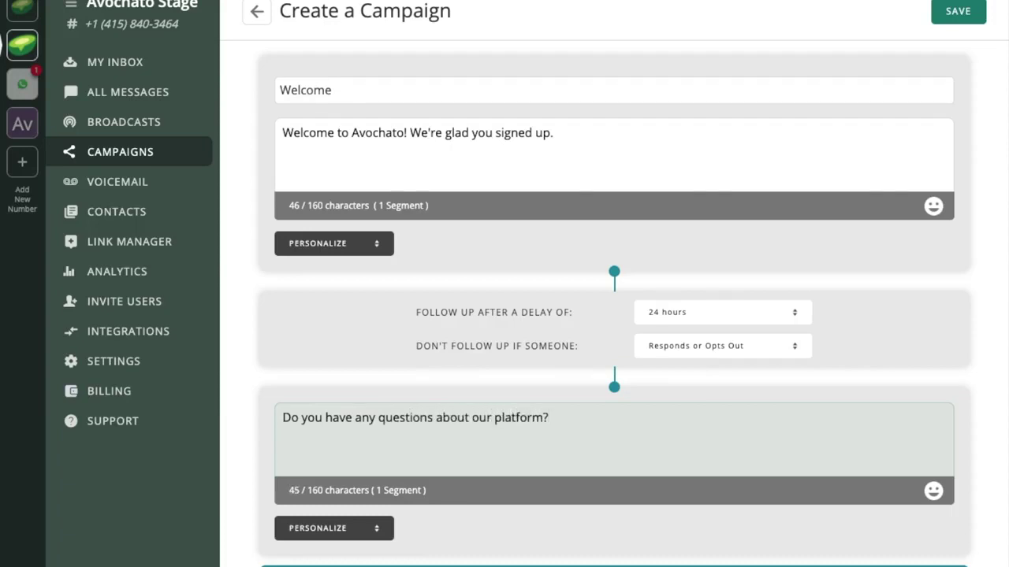
{"action": "scroll", "coordinate": [614, 315], "scroll_direction": "down", "scroll_amount": 1}
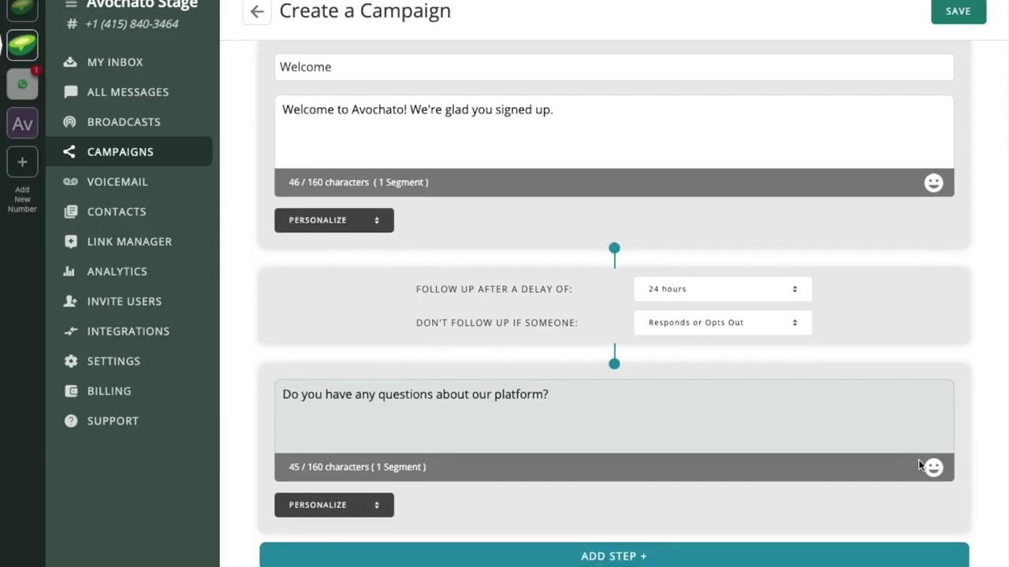
{"action": "left_click", "coordinate": [934, 469]}
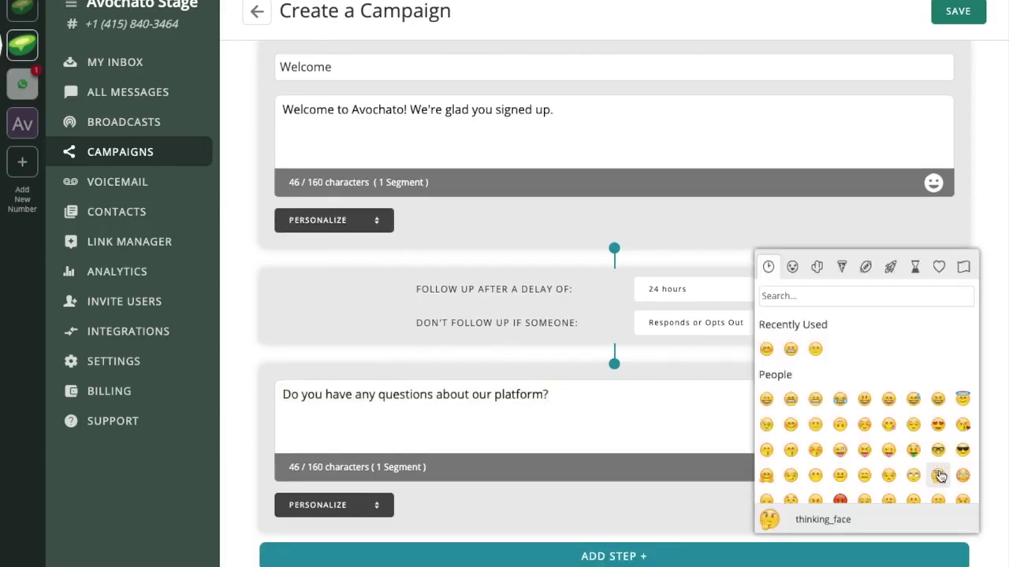
{"action": "left_click", "coordinate": [766, 350]}
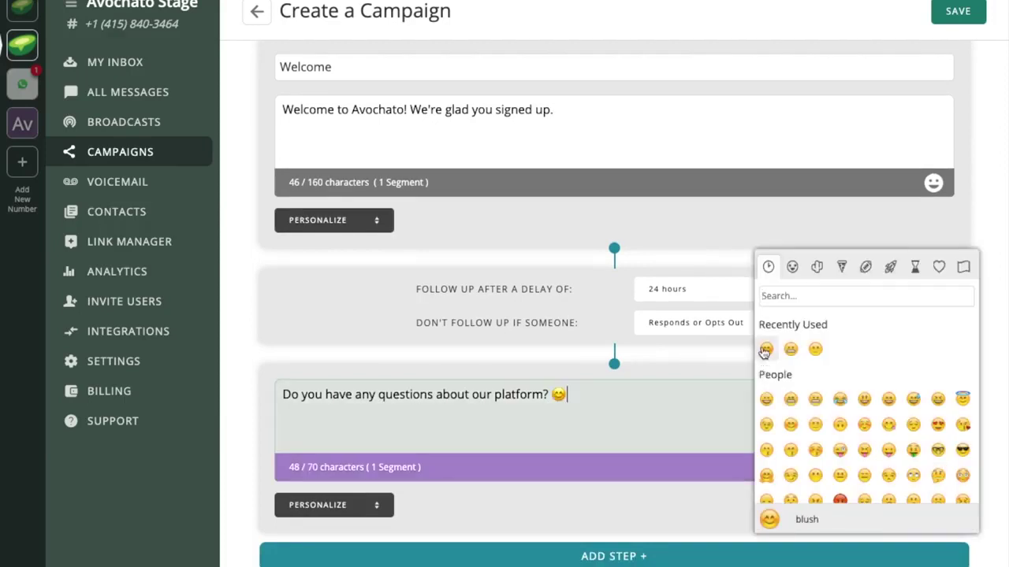
{"action": "left_click", "coordinate": [589, 432]}
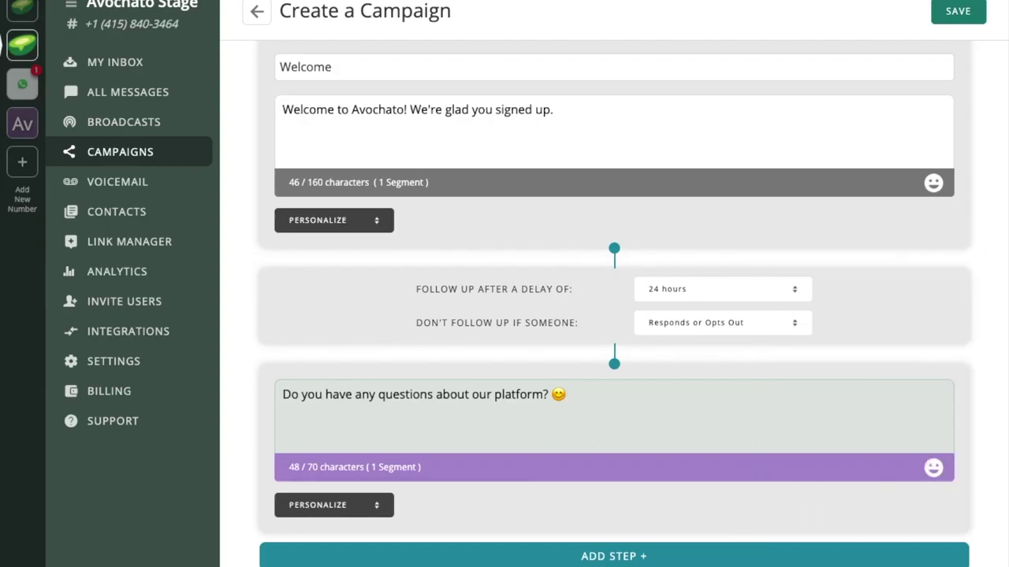
{"action": "left_click", "coordinate": [556, 559]}
Step: Make the Welcome 2 follow-up wait 2 days, skip on response or opt-out, reading 'Just let us know if you'd like to set up time to chat. Thanks!'
{"action": "scroll", "coordinate": [557, 563], "scroll_direction": "down", "scroll_amount": 5}
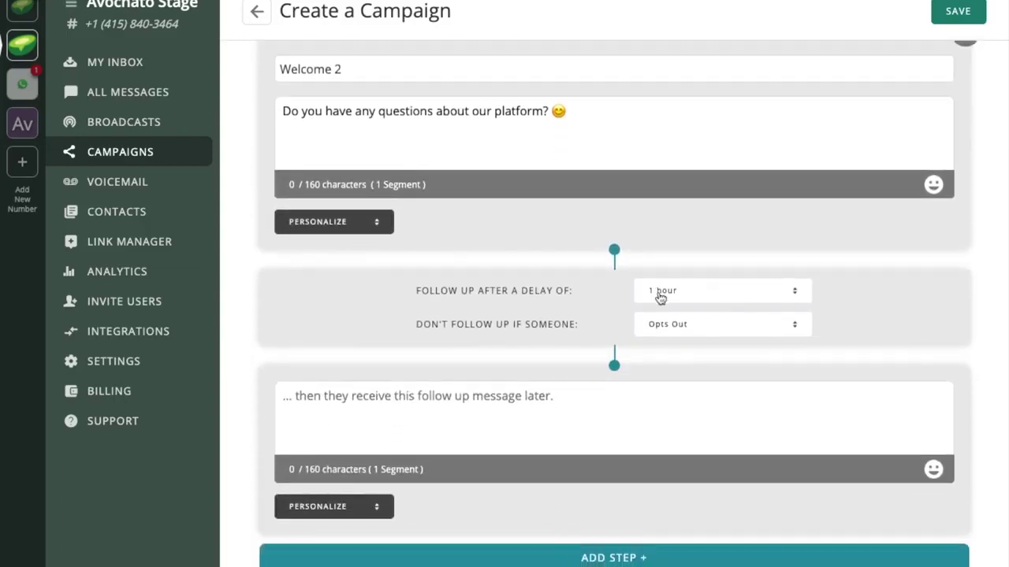
{"action": "left_click", "coordinate": [657, 293]}
{"action": "key", "text": "Escape"}
{"action": "left_click", "coordinate": [672, 320]}
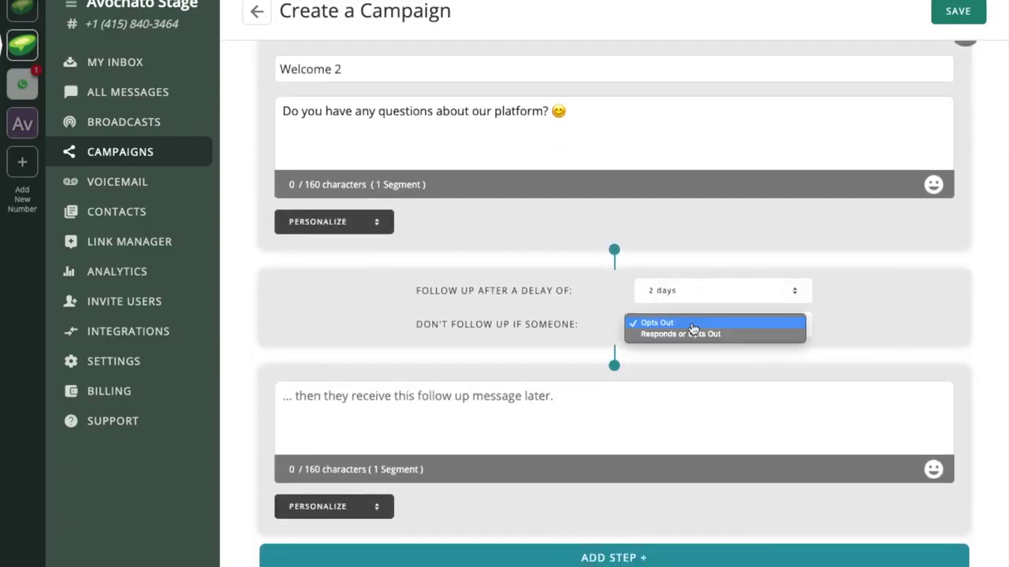
{"action": "left_click", "coordinate": [682, 335]}
{"action": "left_click", "coordinate": [543, 431]}
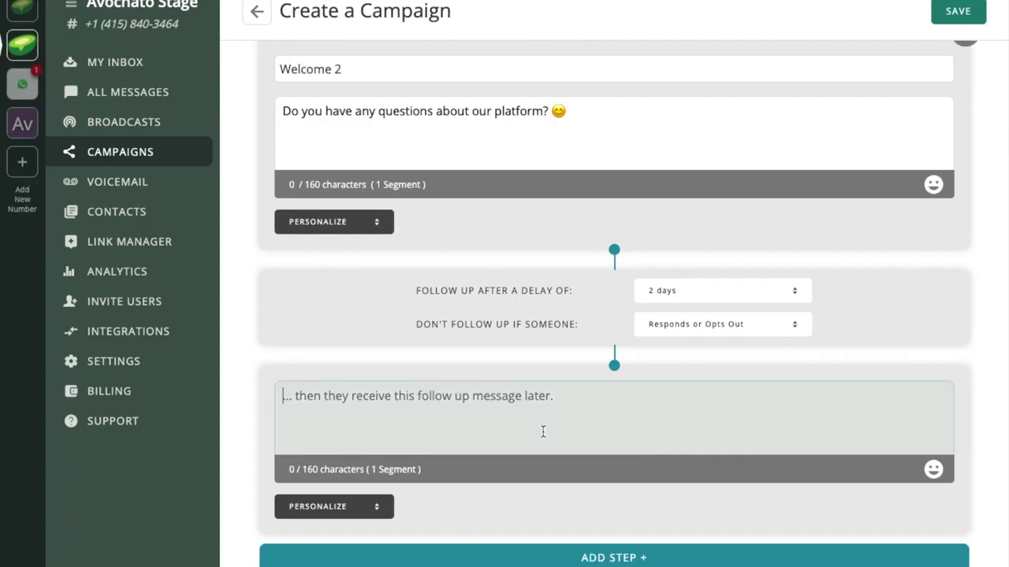
{"action": "type", "text": "Just let u"}
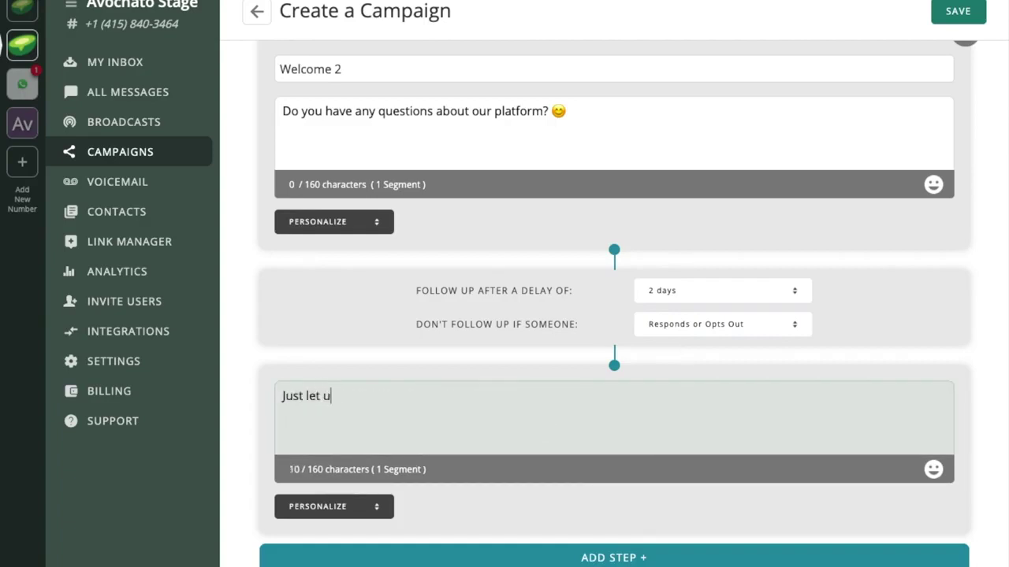
{"action": "type", "text": "s know if you'd like "}
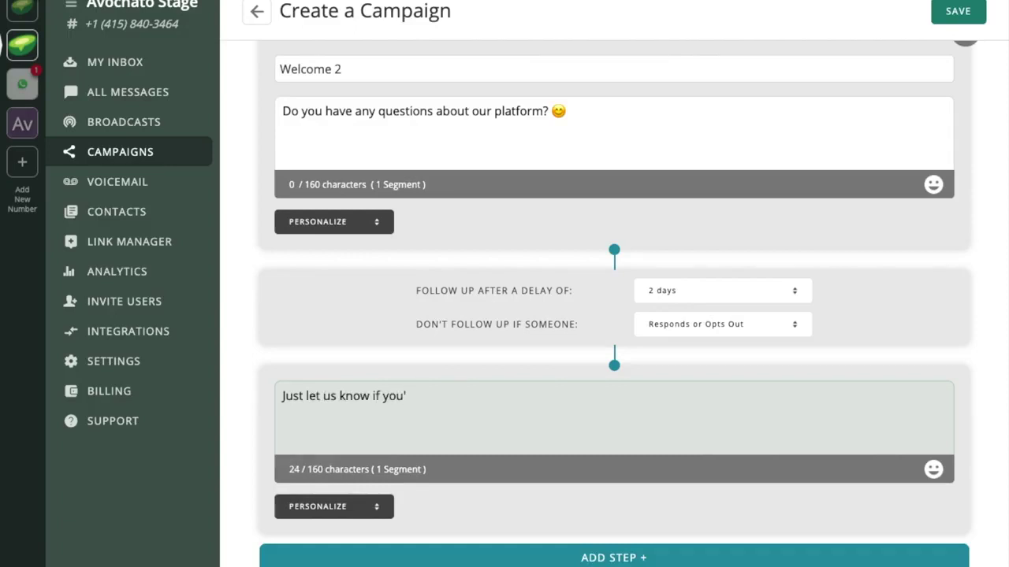
{"action": "type", "text": "to set up t"}
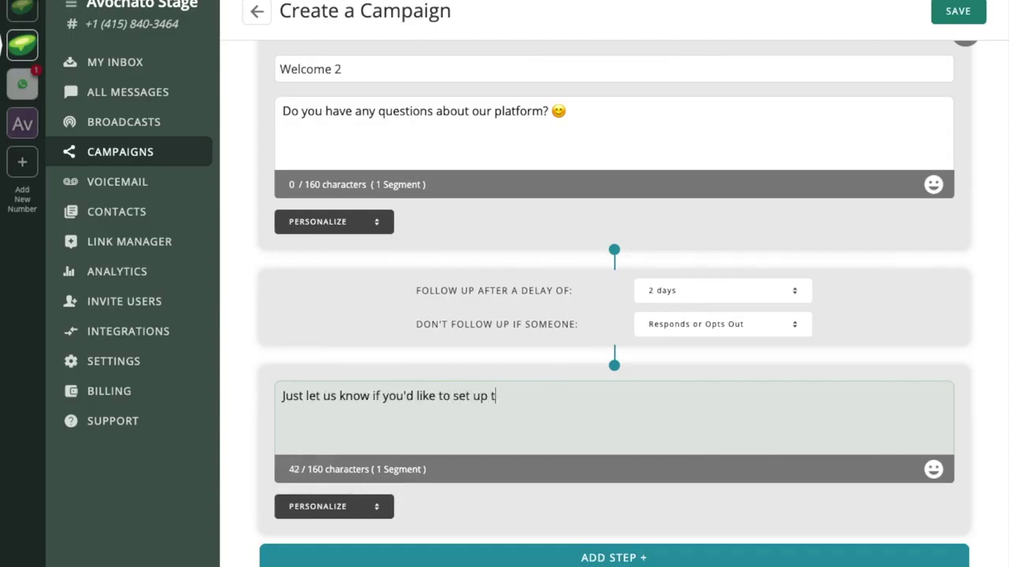
{"action": "type", "text": "ime to chat. Thanks!"}
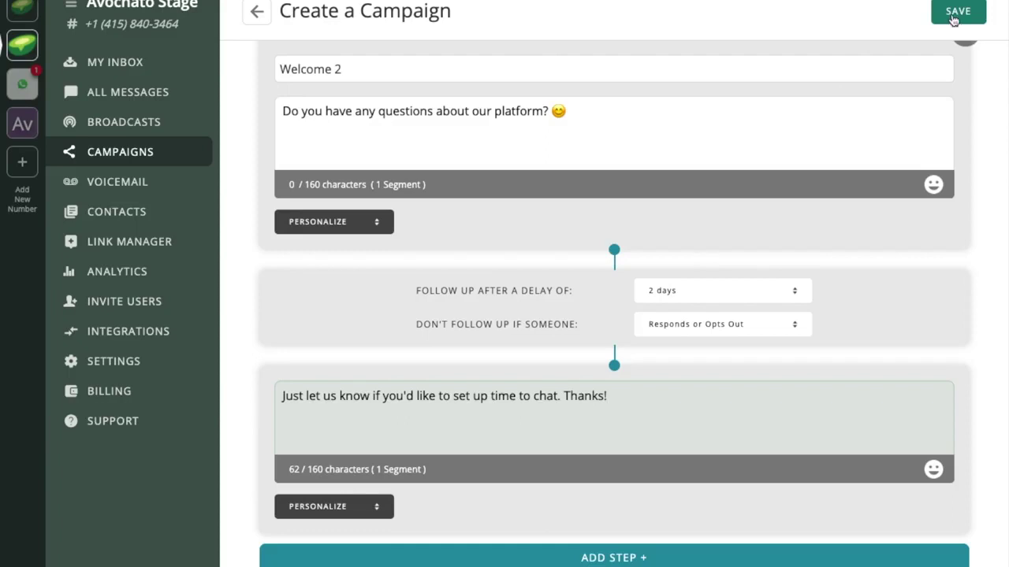
Step: Save the Welcome 2 campaign
{"action": "left_click", "coordinate": [953, 19]}
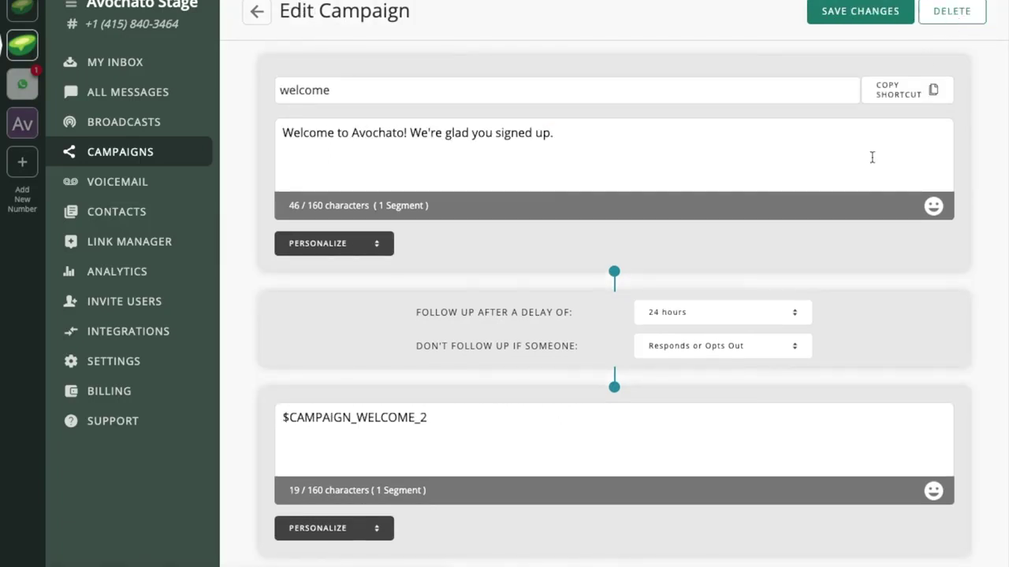
{"action": "scroll", "coordinate": [872, 158], "scroll_direction": "down", "scroll_amount": 3}
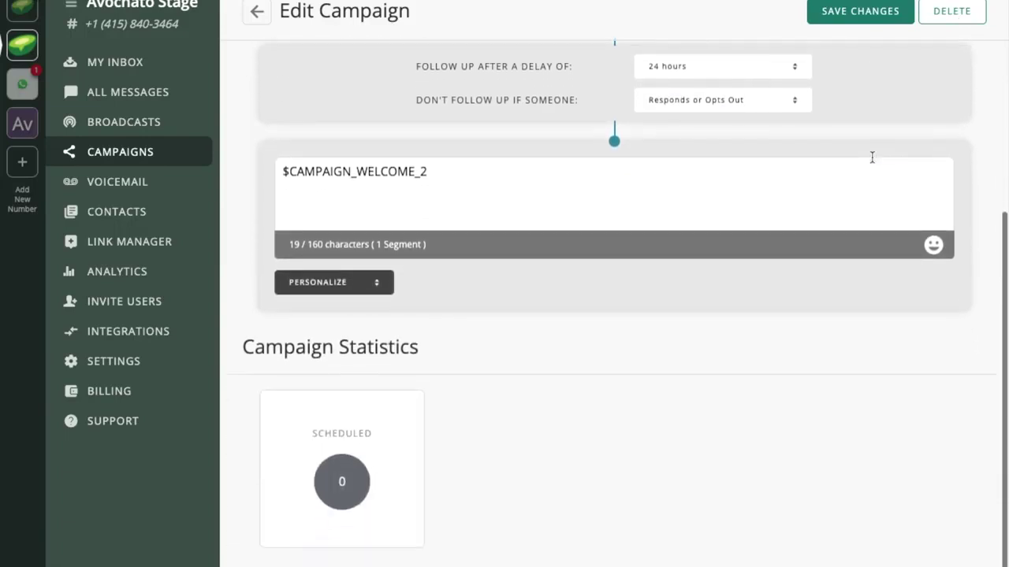
{"action": "scroll", "coordinate": [871, 158], "scroll_direction": "up", "scroll_amount": 3}
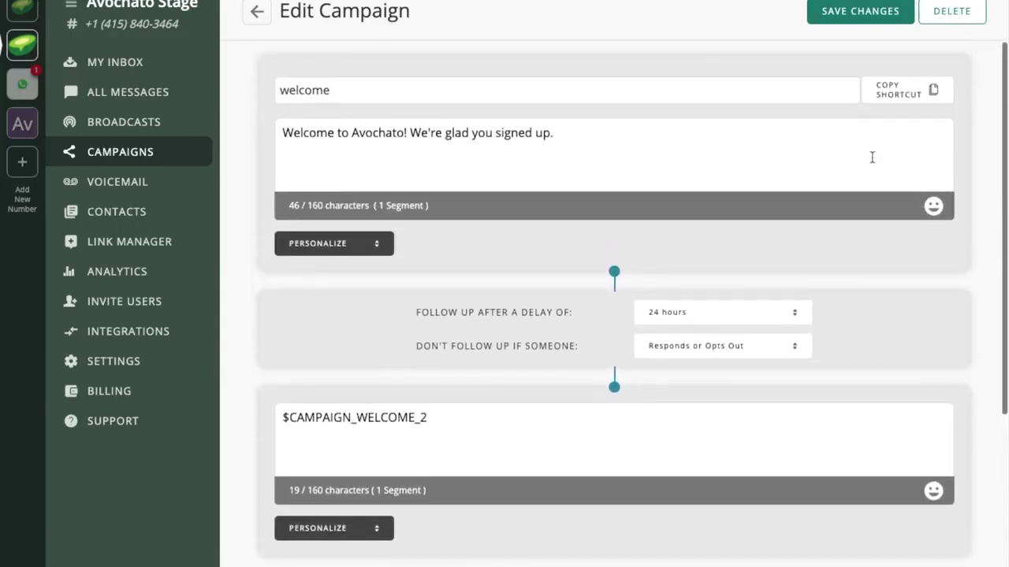
Step: Copy the $campaign_welcome shortcut and return to the Campaigns list
{"action": "left_click", "coordinate": [901, 94]}
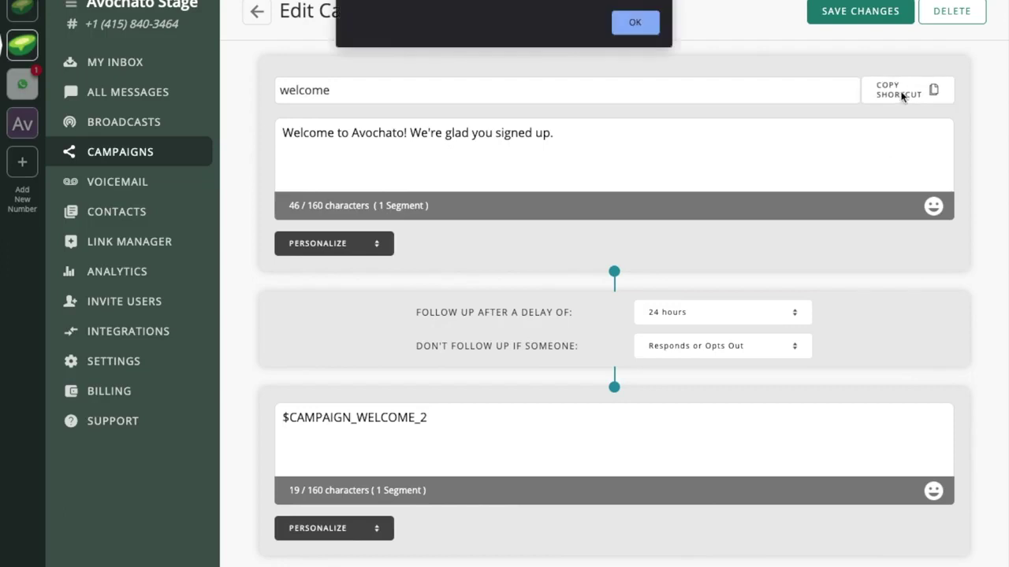
{"action": "left_click", "coordinate": [637, 23]}
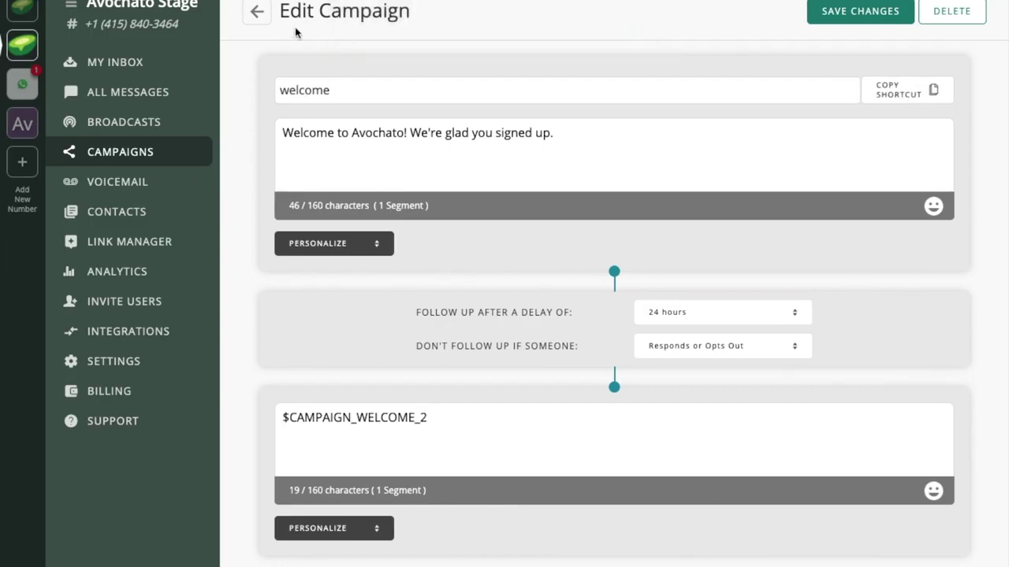
{"action": "left_click", "coordinate": [258, 14]}
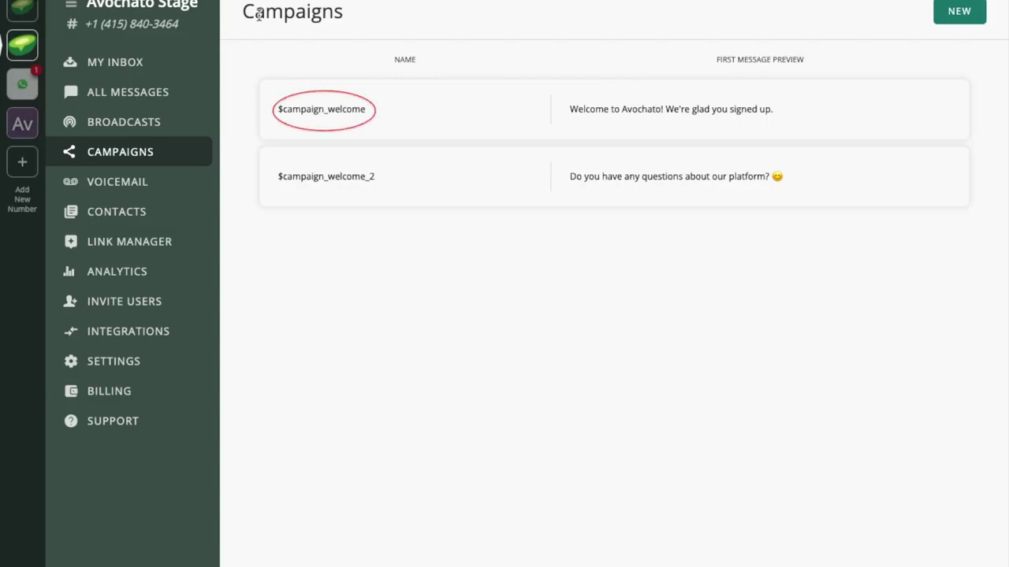
Step: From My Inbox, start a new conversation with the contact's corrected phone number and name
{"action": "left_click", "coordinate": [141, 71]}
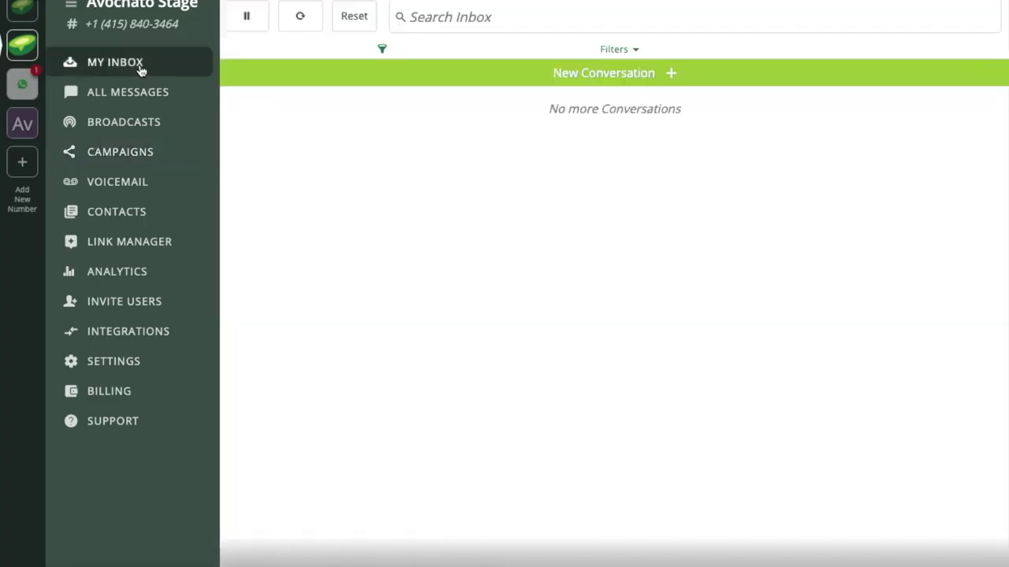
{"action": "left_click", "coordinate": [597, 74]}
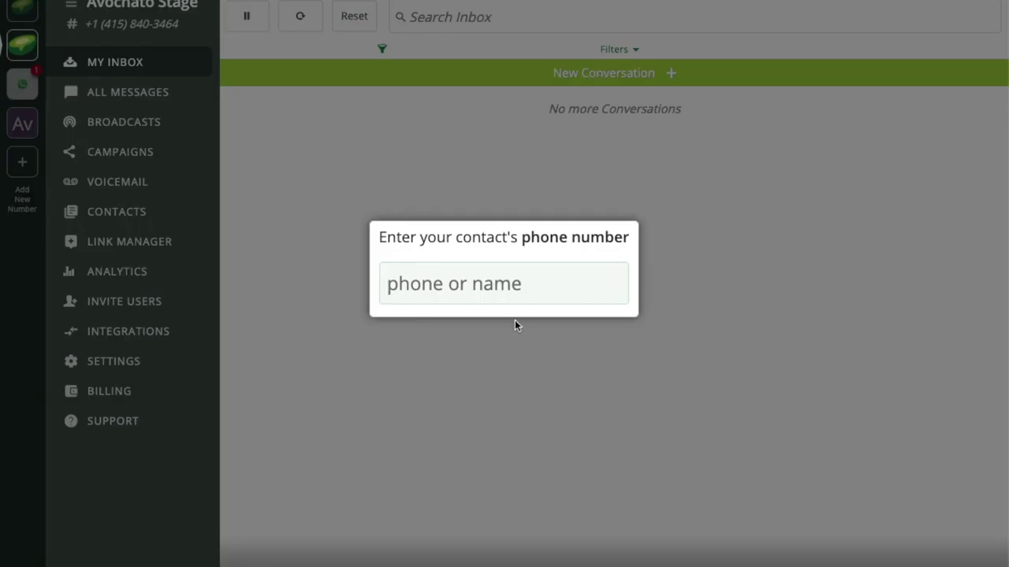
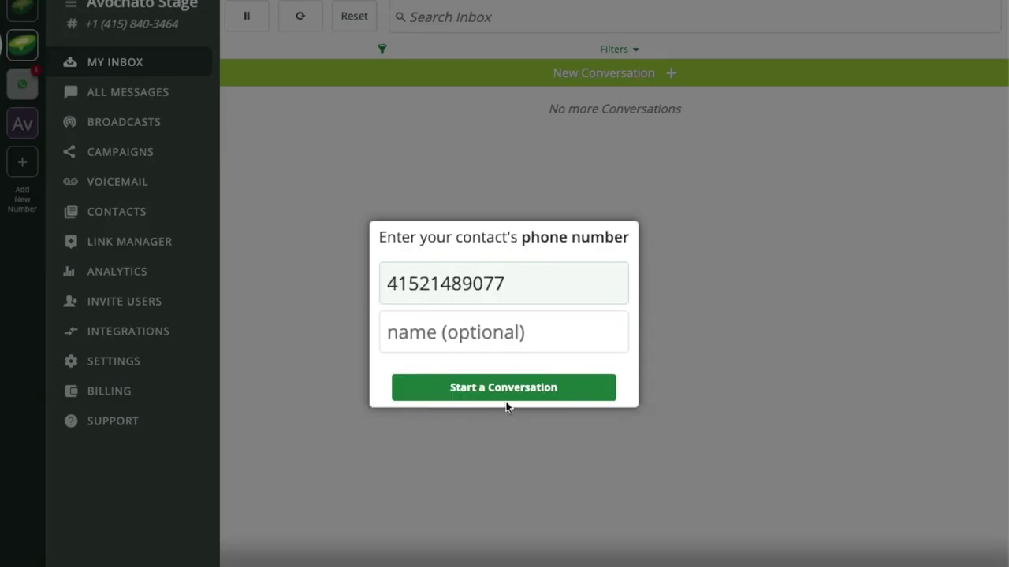
{"action": "left_click", "coordinate": [484, 284]}
{"action": "key", "text": "BackSpace"}
{"action": "left_click", "coordinate": [495, 323]}
{"action": "type", "text": "Avo"}
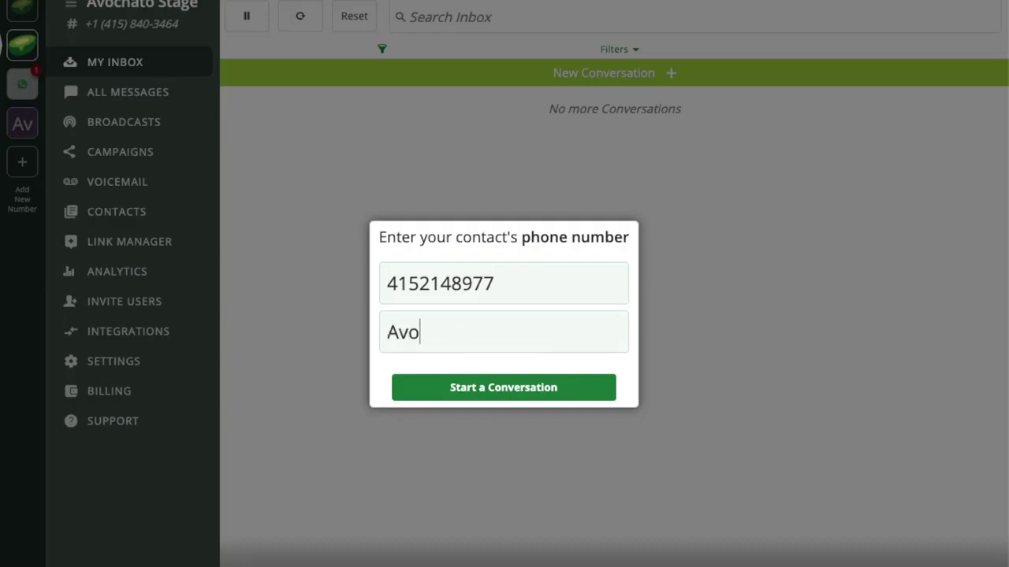
{"action": "type", "text": " Friend"}
{"action": "left_click", "coordinate": [521, 394]}
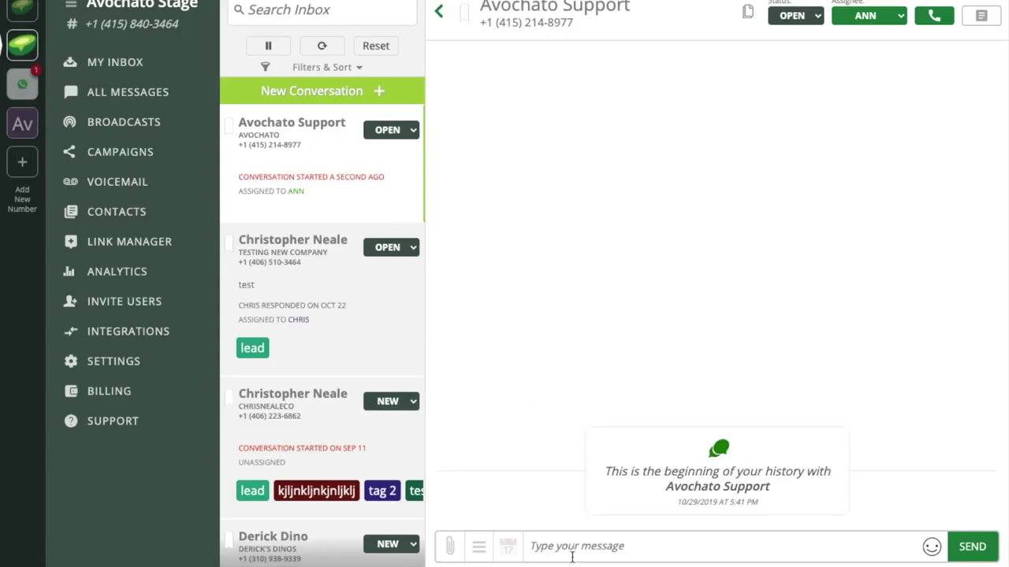
Step: Send '$campaign_welcome' as the first message in the new conversation
{"action": "left_click", "coordinate": [568, 546]}
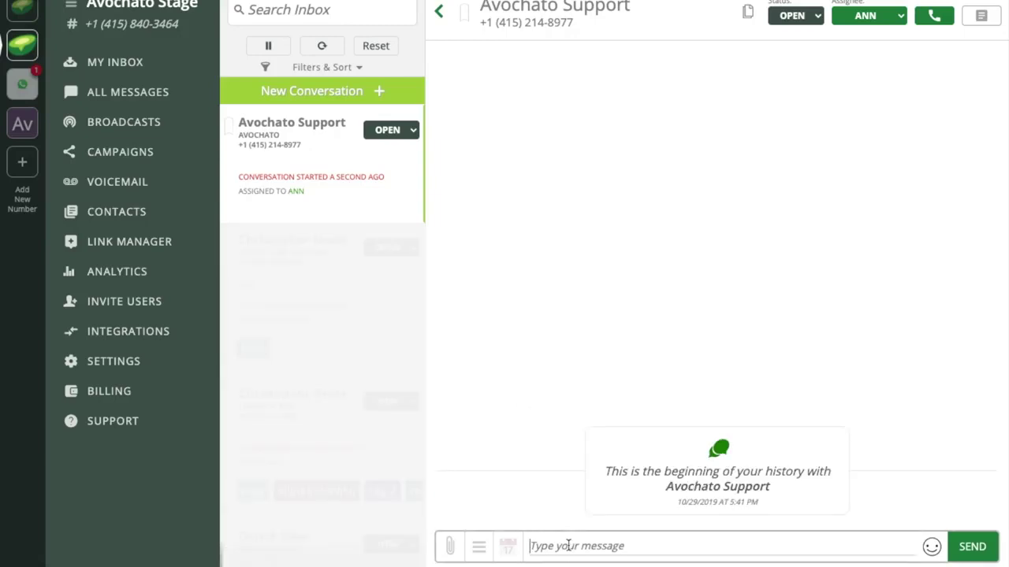
{"action": "type", "text": "$campaign_welcome"}
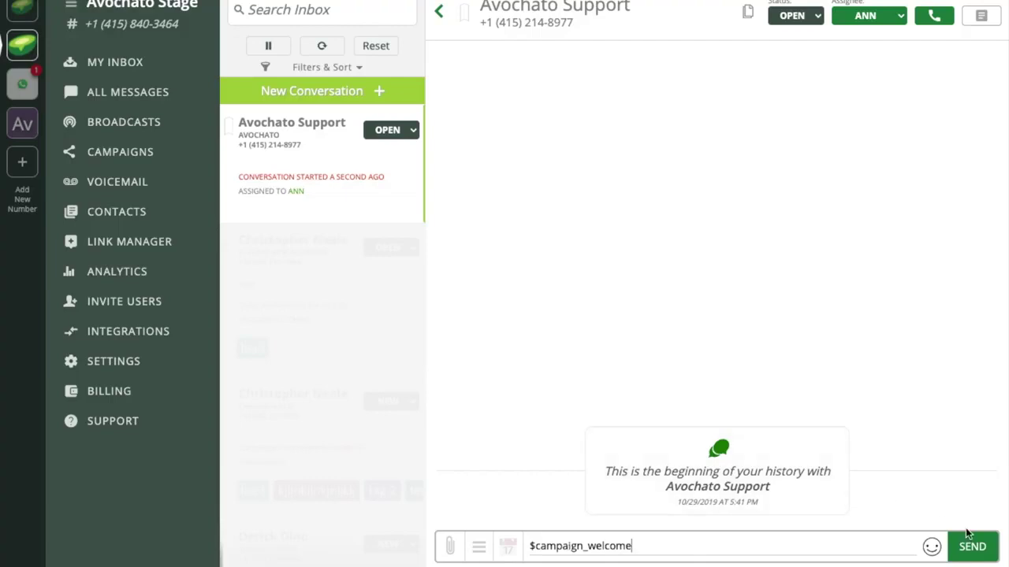
{"action": "left_click", "coordinate": [972, 549]}
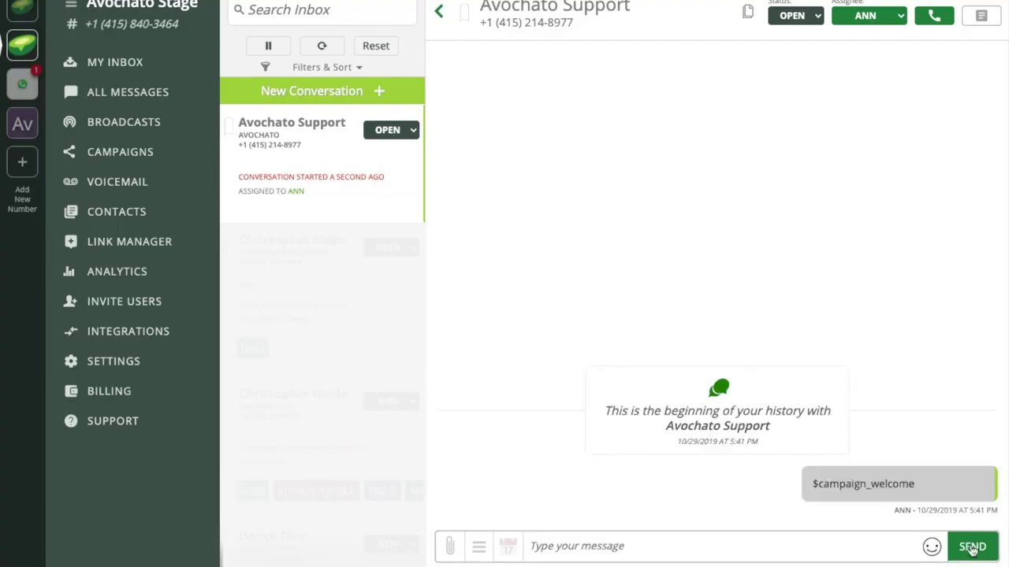